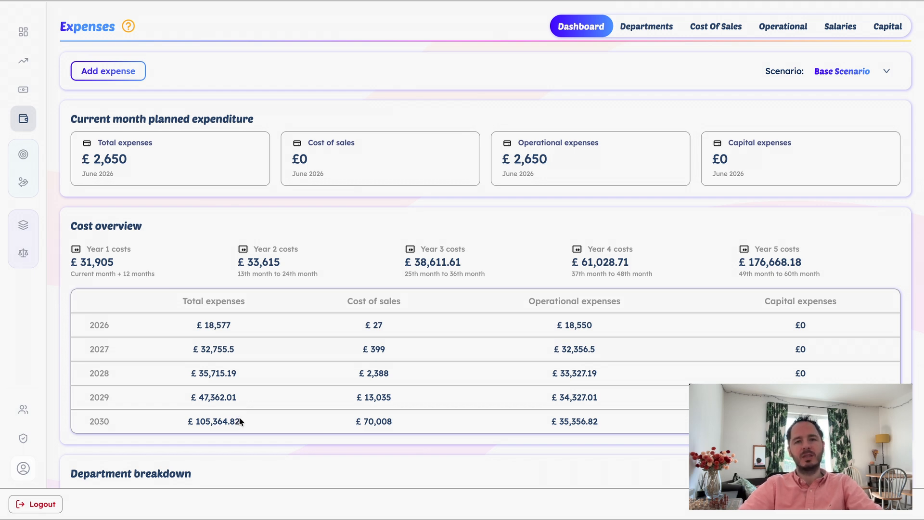
Review the yearly cost overview and the department breakdown chart on the Expenses dashboard.
{"action": "scroll", "coordinate": [341, 241], "scroll_direction": "down", "scroll_amount": 5}
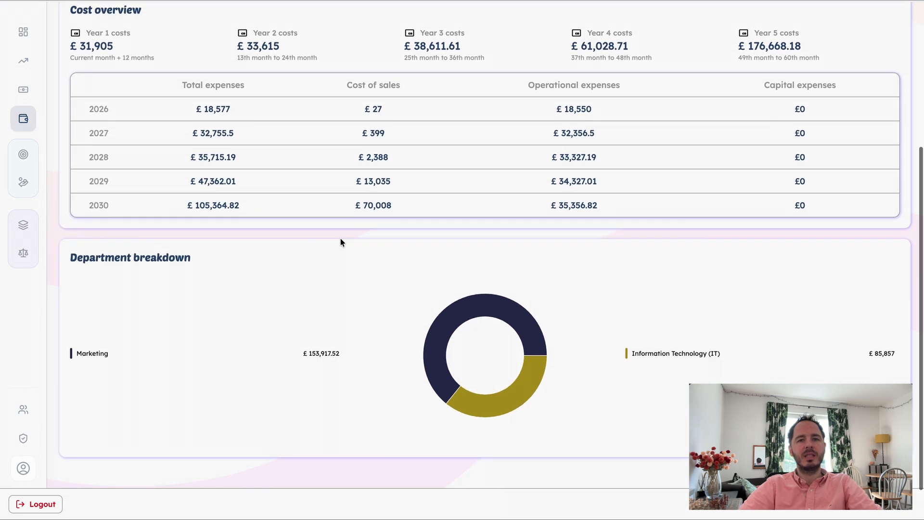
{"action": "scroll", "coordinate": [340, 241], "scroll_direction": "down", "scroll_amount": 2}
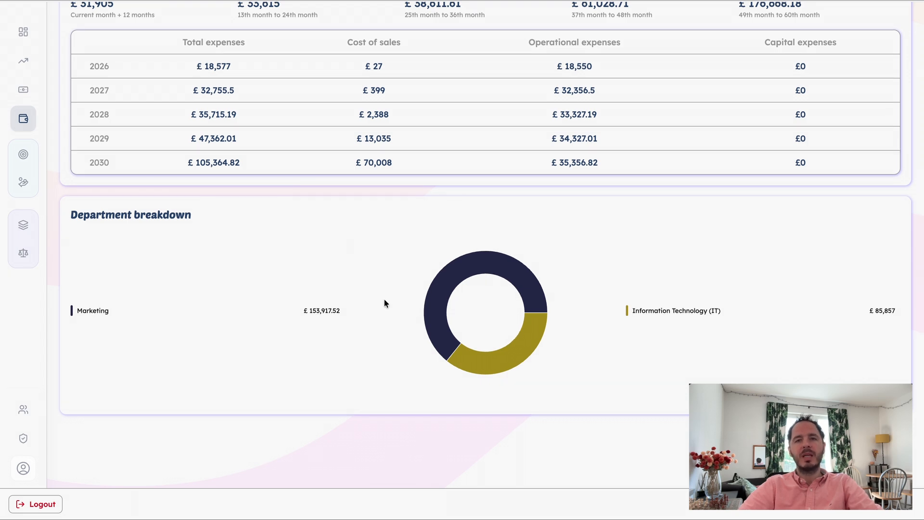
{"action": "scroll", "coordinate": [384, 299], "scroll_direction": "up", "scroll_amount": 5}
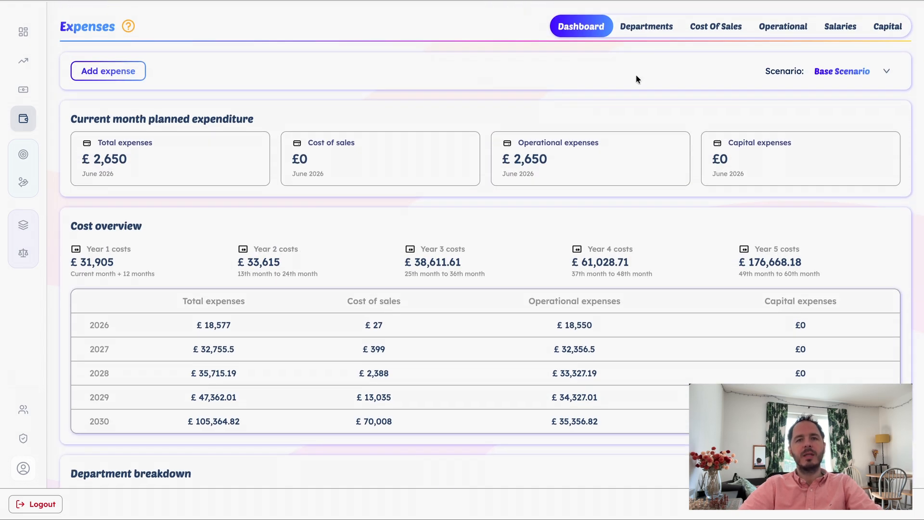
Open the operational expenses overview and inspect the 2030 and 2026 costs in the year-over-year comparison.
{"action": "left_click", "coordinate": [773, 30]}
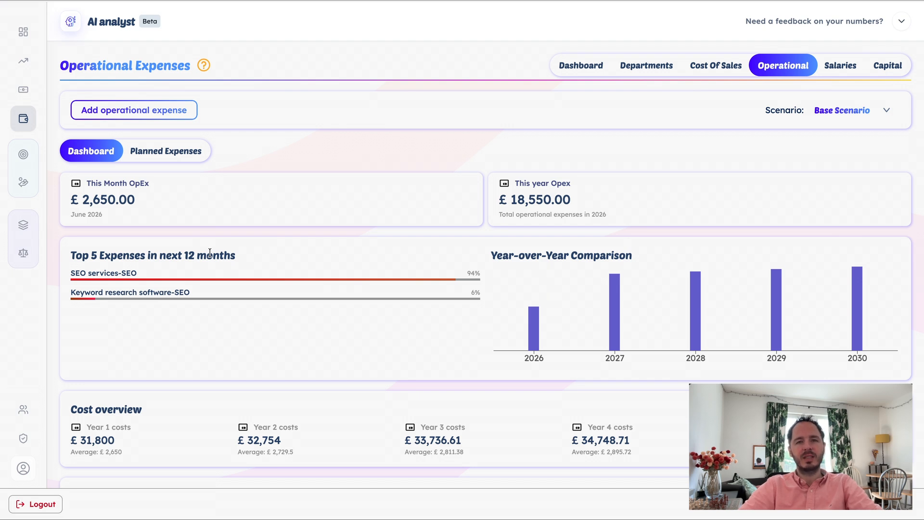
{"action": "mouse_move", "coordinate": [851, 326]}
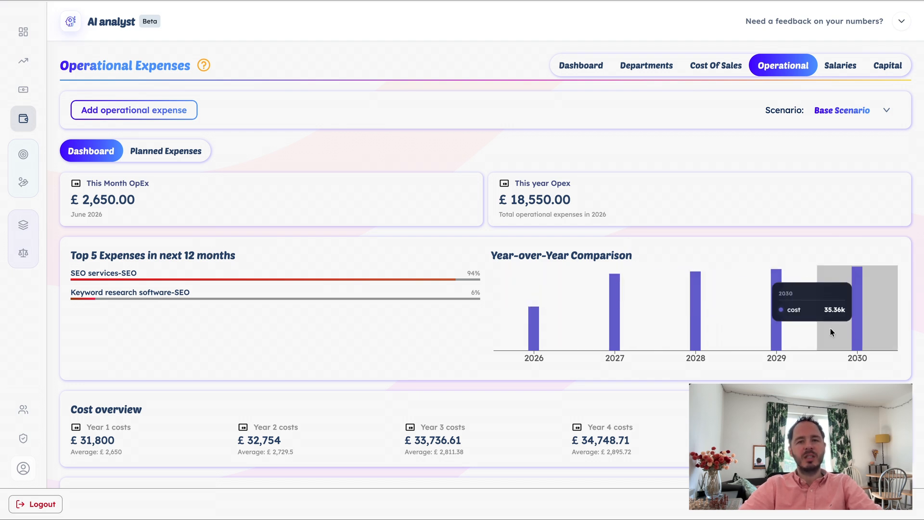
{"action": "mouse_move", "coordinate": [628, 333]}
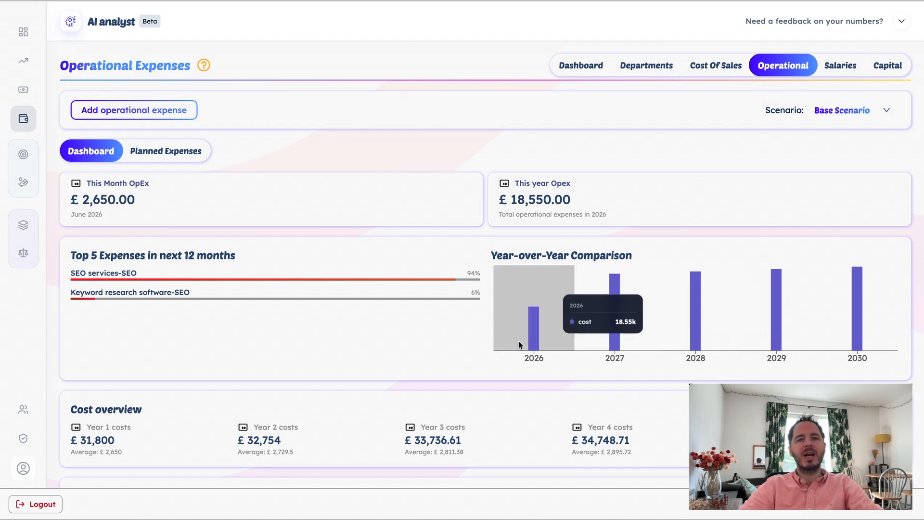
Expand the Marketing department's planned expenses and inspect the monthly breakdown of SEO services for 2026 and keyword research software for 2027.
{"action": "left_click", "coordinate": [189, 152]}
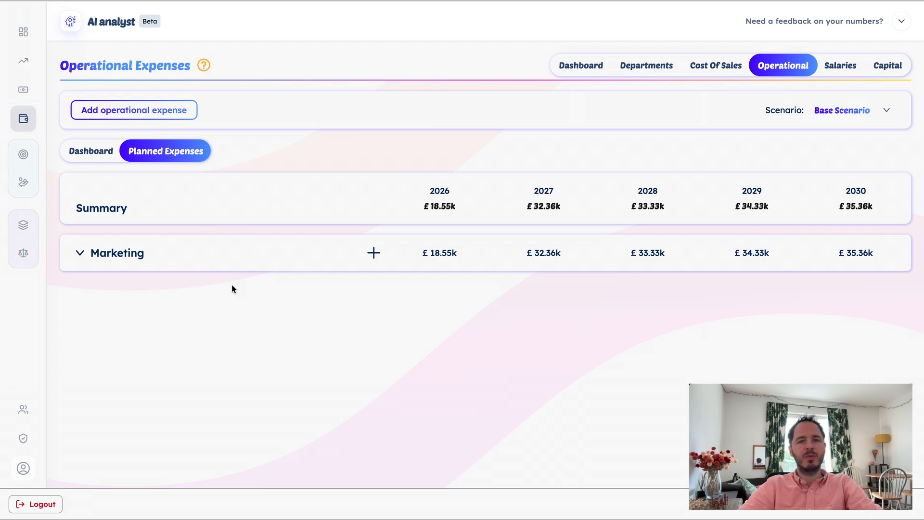
{"action": "left_click", "coordinate": [80, 254]}
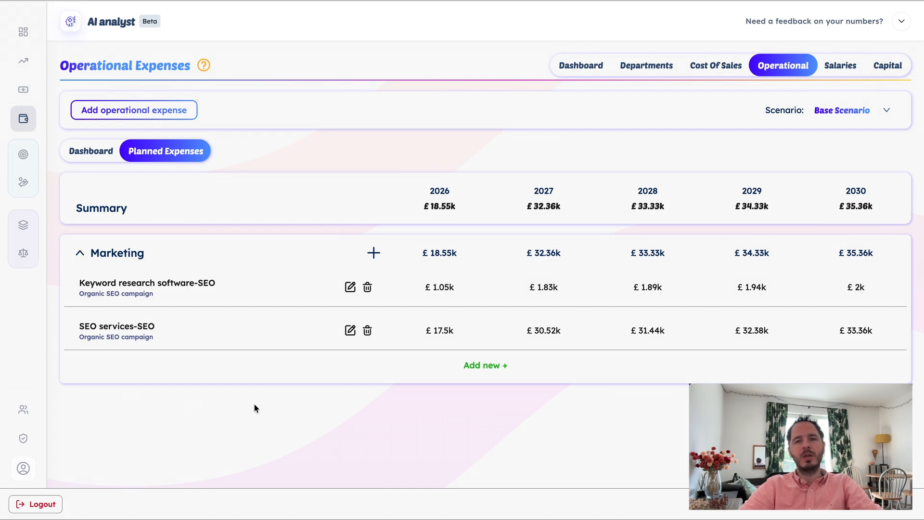
{"action": "mouse_move", "coordinate": [444, 332]}
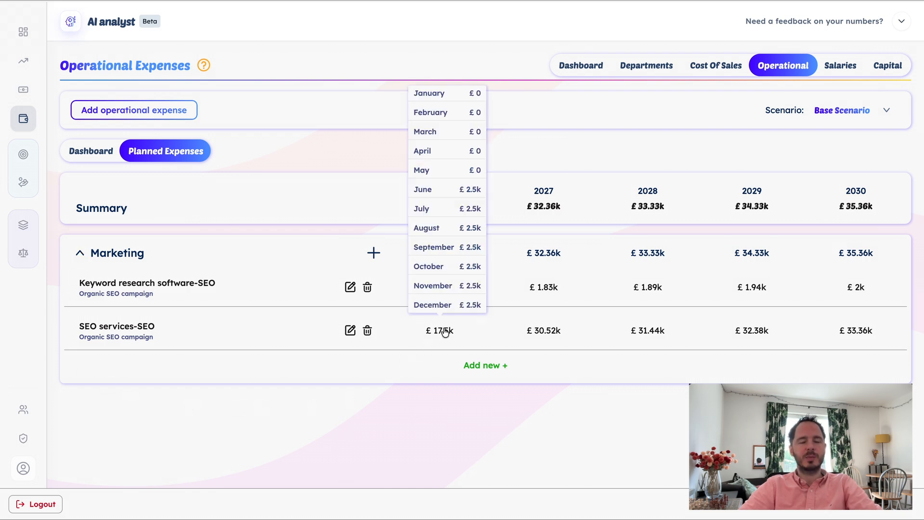
{"action": "mouse_move", "coordinate": [546, 289]}
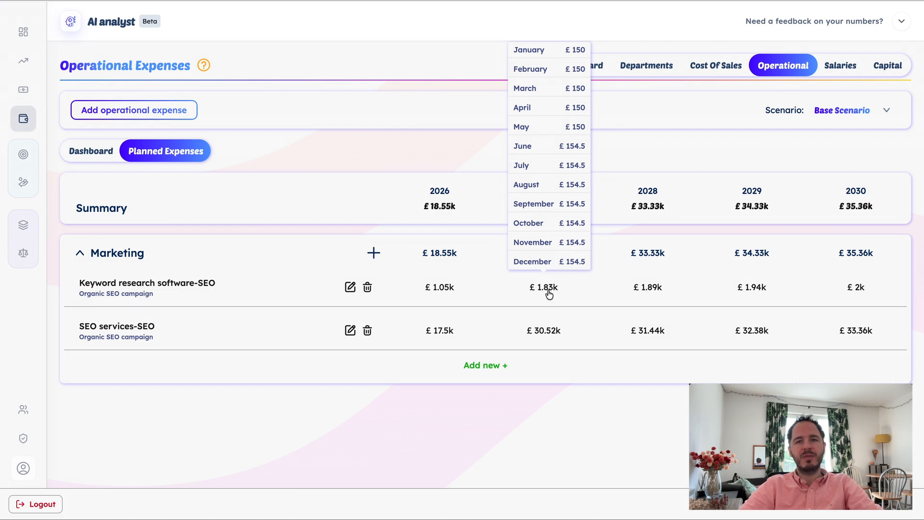
{"action": "mouse_move", "coordinate": [616, 295]}
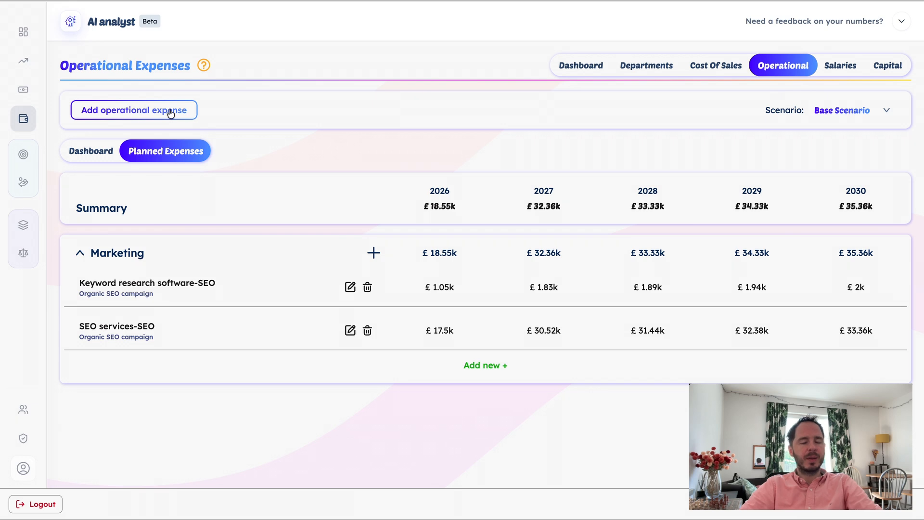
Return to the main Expenses dashboard and view the expense types offered for a new expense, adding none.
{"action": "left_click", "coordinate": [567, 72]}
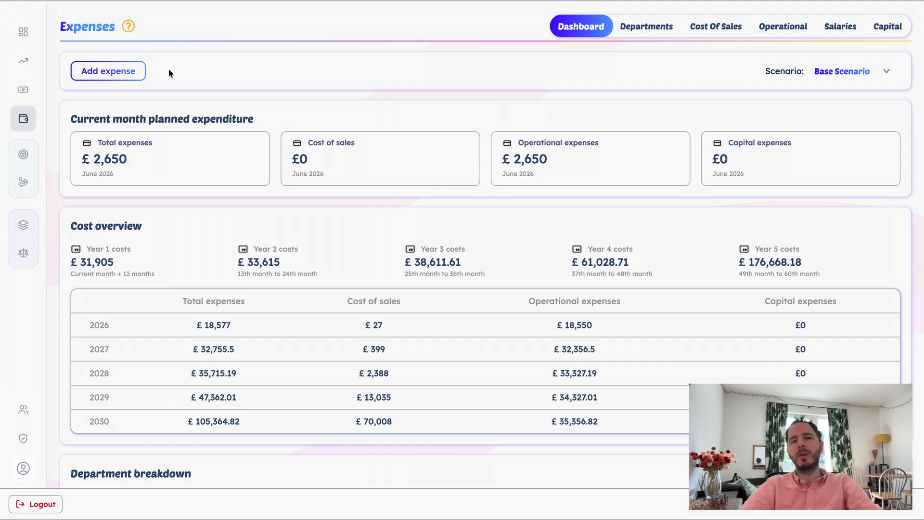
{"action": "left_click", "coordinate": [137, 69]}
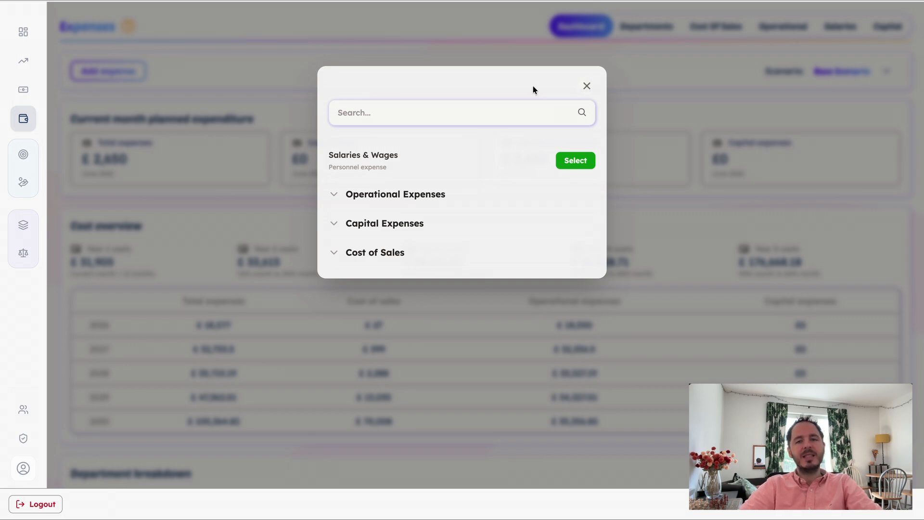
{"action": "left_click", "coordinate": [586, 86]}
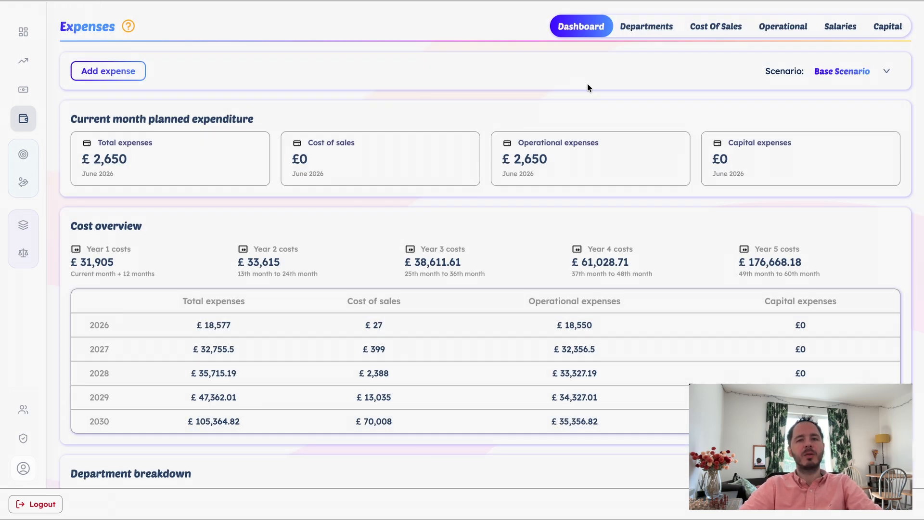
Start a new operational expense from the operational expenses page and assign it to the Insurance category.
{"action": "left_click", "coordinate": [776, 27]}
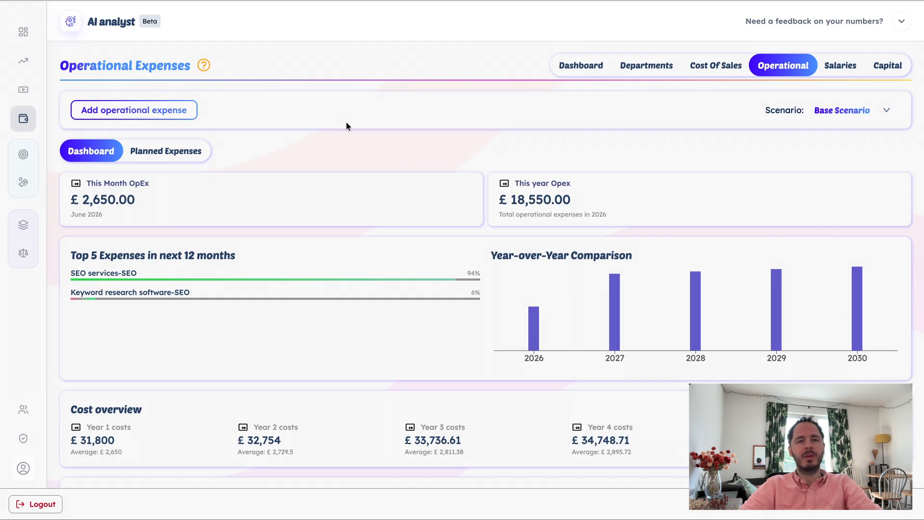
{"action": "left_click", "coordinate": [169, 109]}
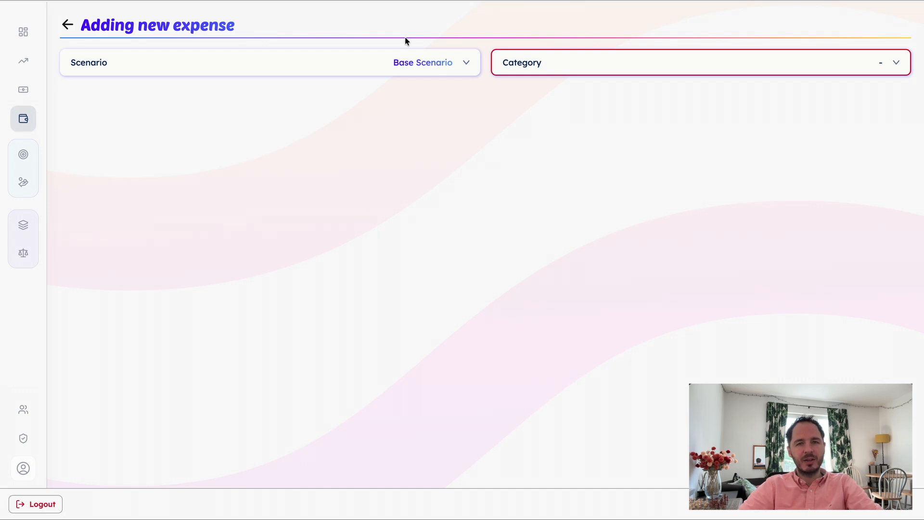
{"action": "left_click", "coordinate": [555, 65]}
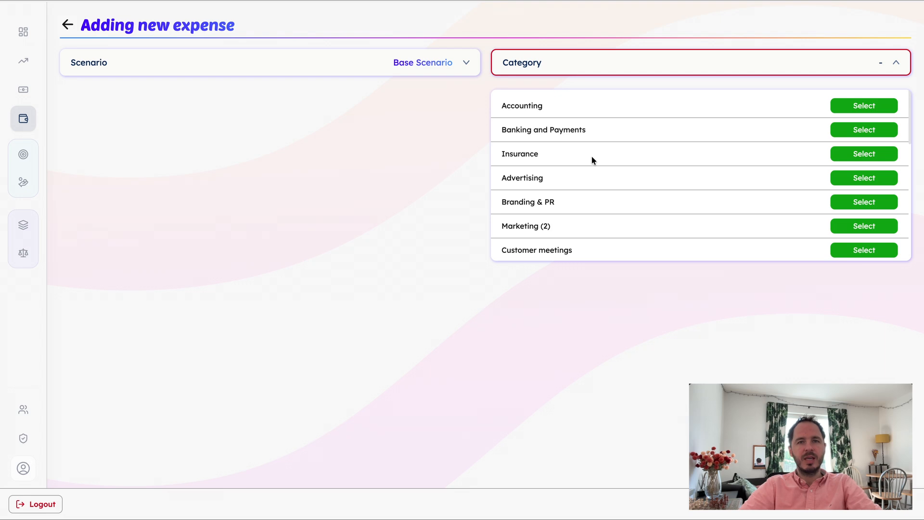
{"action": "scroll", "coordinate": [595, 179], "scroll_direction": "down", "scroll_amount": 3}
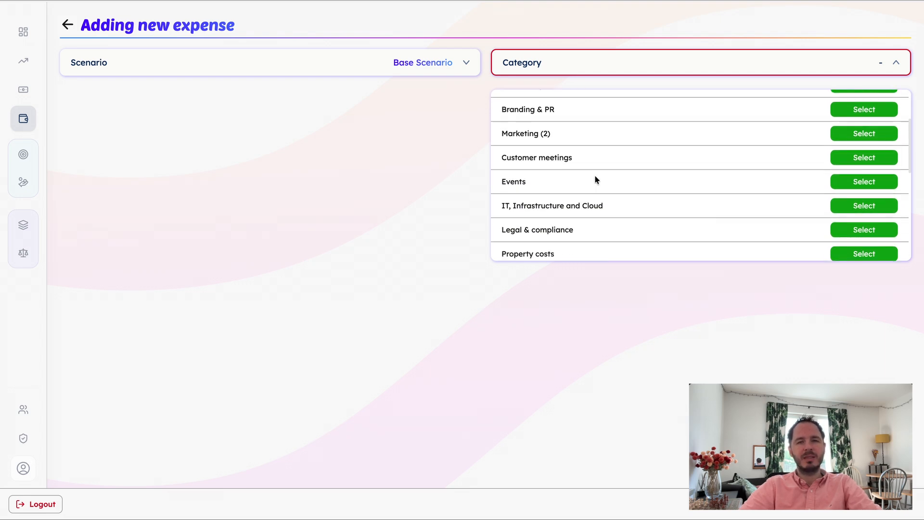
{"action": "scroll", "coordinate": [595, 179], "scroll_direction": "up", "scroll_amount": 2}
{"action": "scroll", "coordinate": [598, 177], "scroll_direction": "up", "scroll_amount": 1}
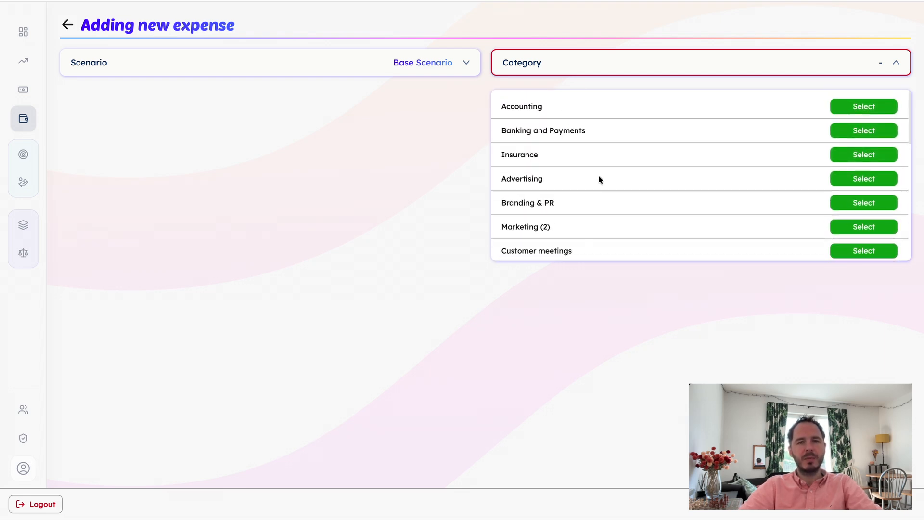
{"action": "left_click", "coordinate": [848, 154]}
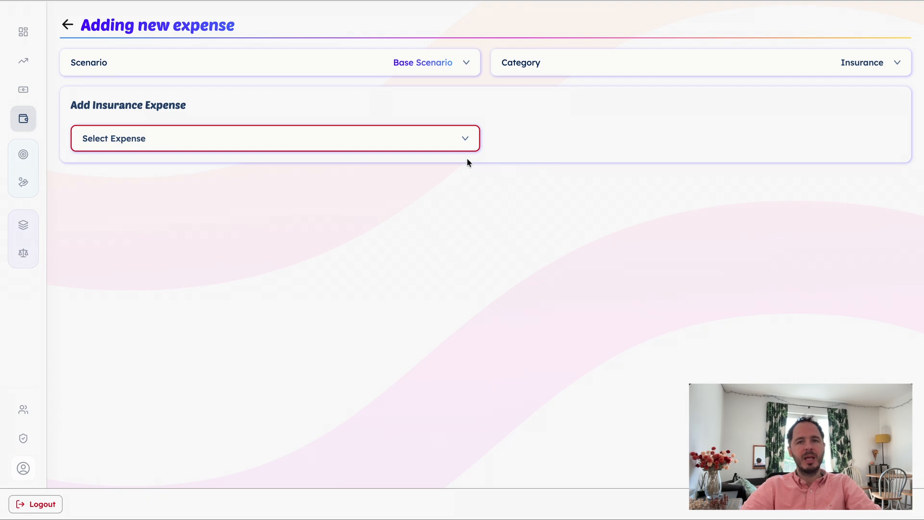
Look through the insurance expense types and choose Professional liability insurance for the new expense.
{"action": "left_click", "coordinate": [463, 140]}
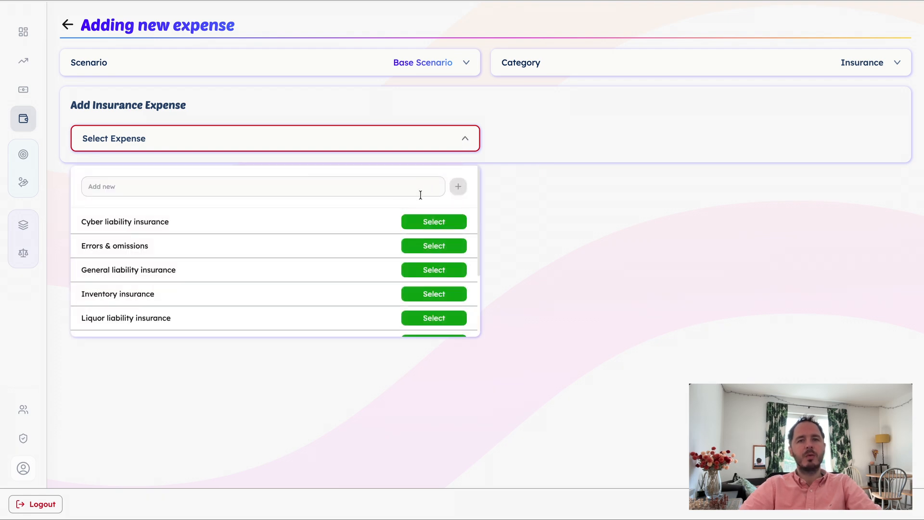
{"action": "scroll", "coordinate": [395, 206], "scroll_direction": "down", "scroll_amount": 3}
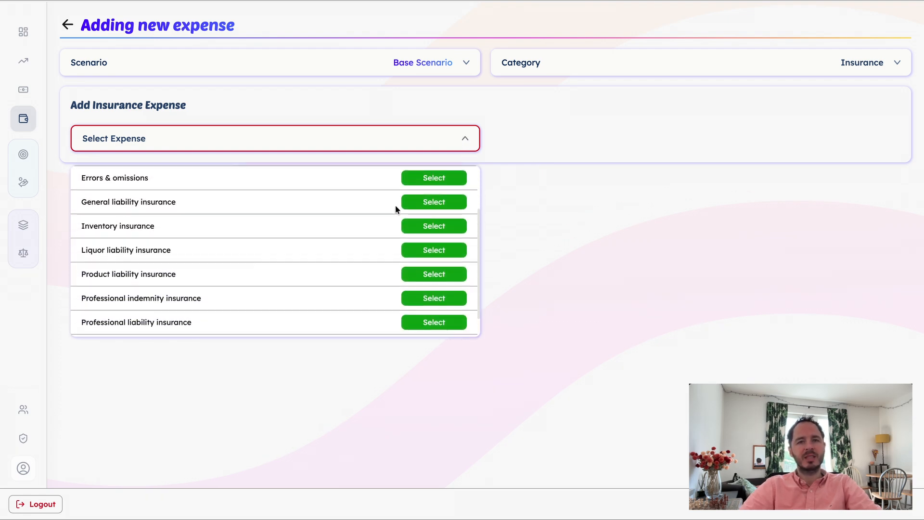
{"action": "scroll", "coordinate": [395, 207], "scroll_direction": "up", "scroll_amount": 3}
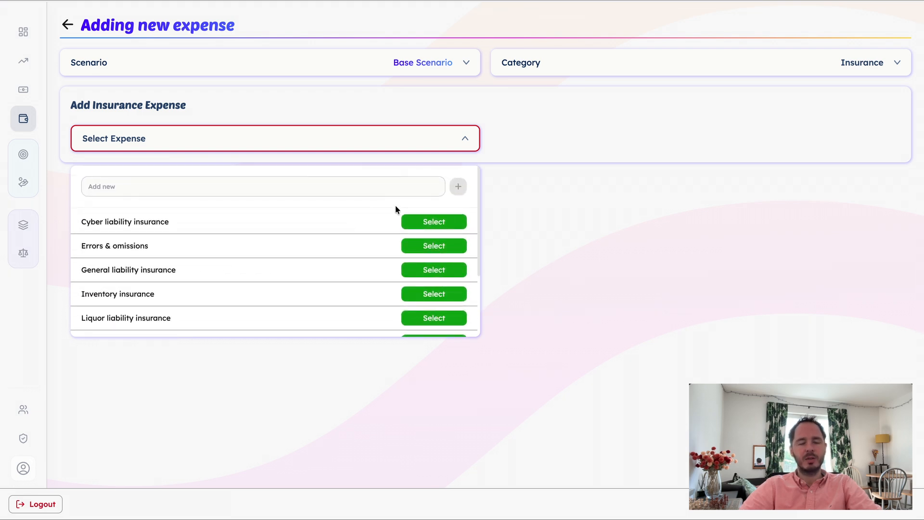
{"action": "scroll", "coordinate": [395, 206], "scroll_direction": "down", "scroll_amount": 3}
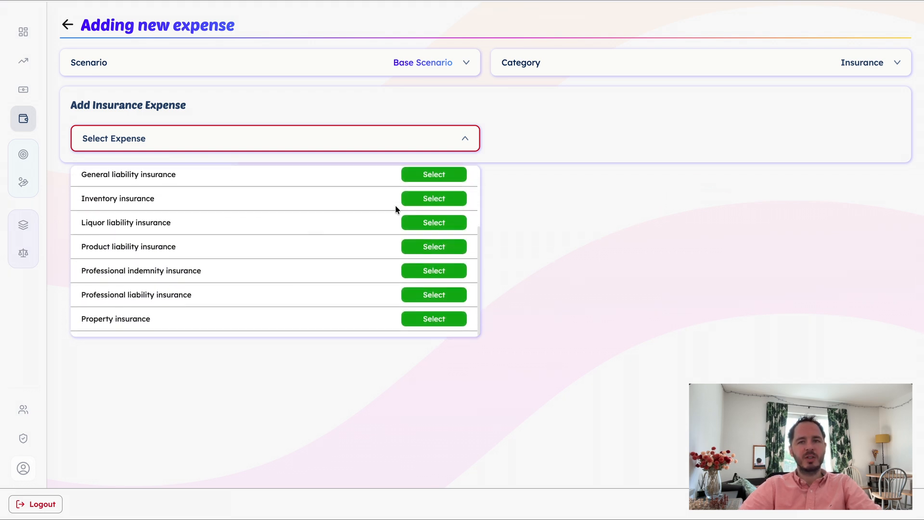
{"action": "left_click", "coordinate": [423, 297]}
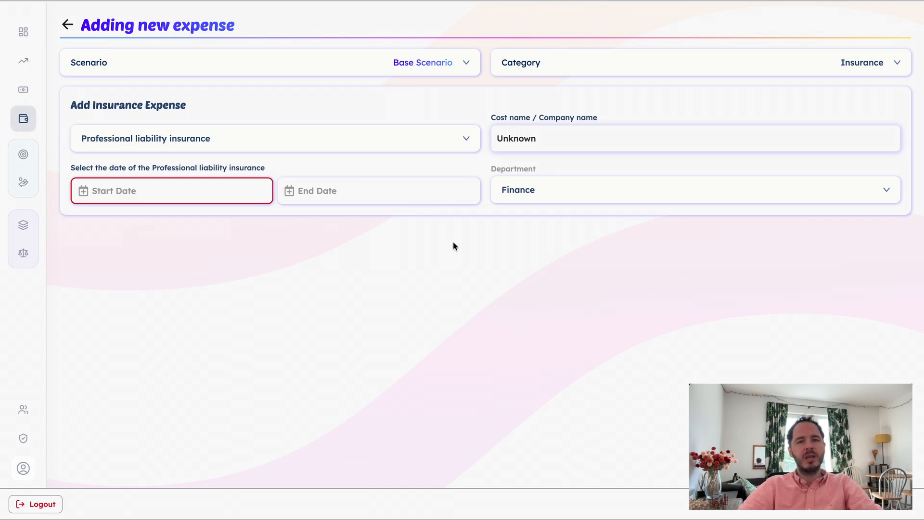
Name the cost Arch Insurance and set its start date to Jun 2026.
{"action": "double_click", "coordinate": [521, 139]}
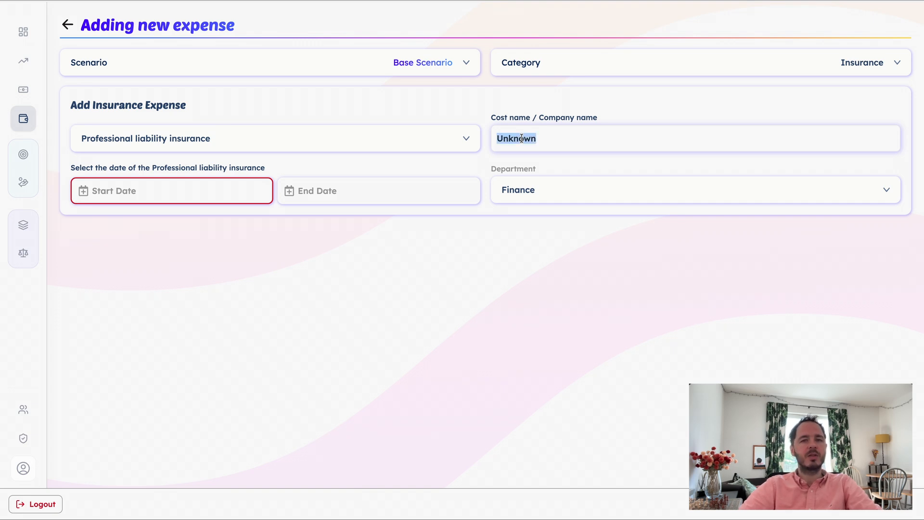
{"action": "type", "text": "Arh"}
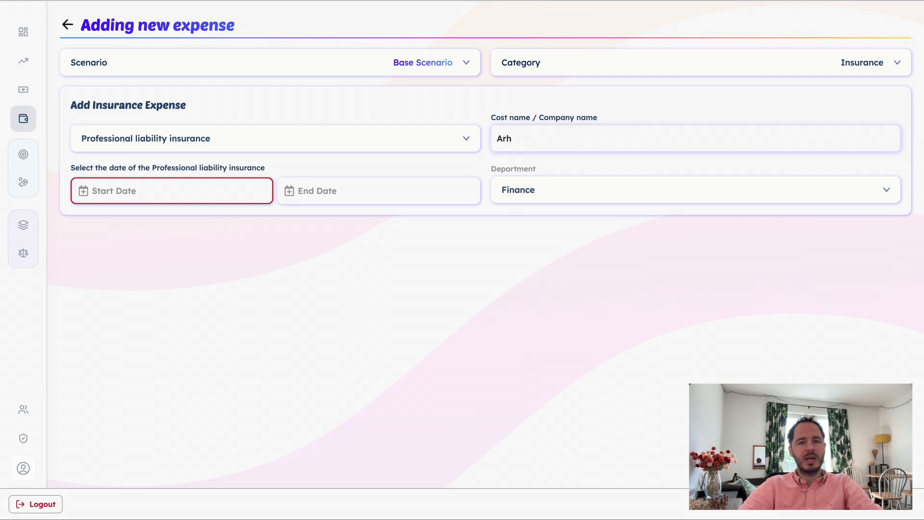
{"action": "key", "text": "BackSpace"}
{"action": "type", "text": "ch Insuranc"}
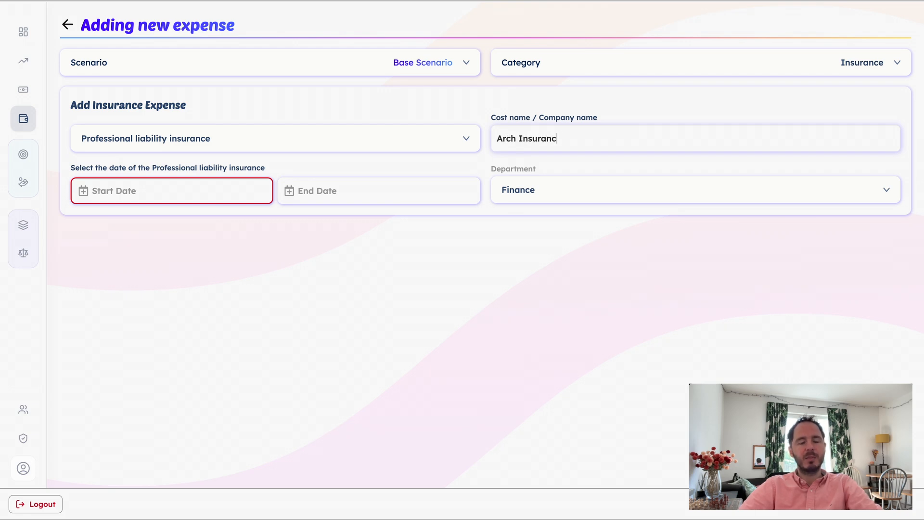
{"action": "type", "text": "e"}
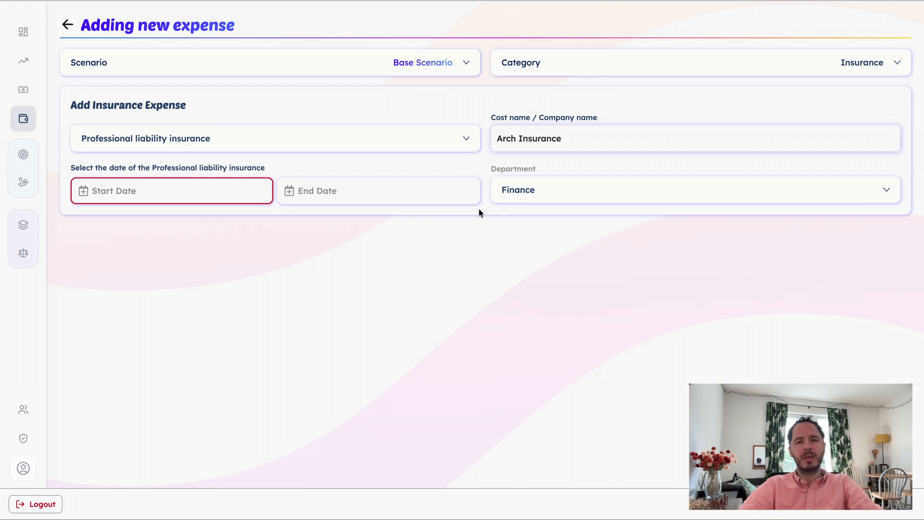
{"action": "left_click", "coordinate": [206, 191]}
{"action": "left_click", "coordinate": [382, 266]}
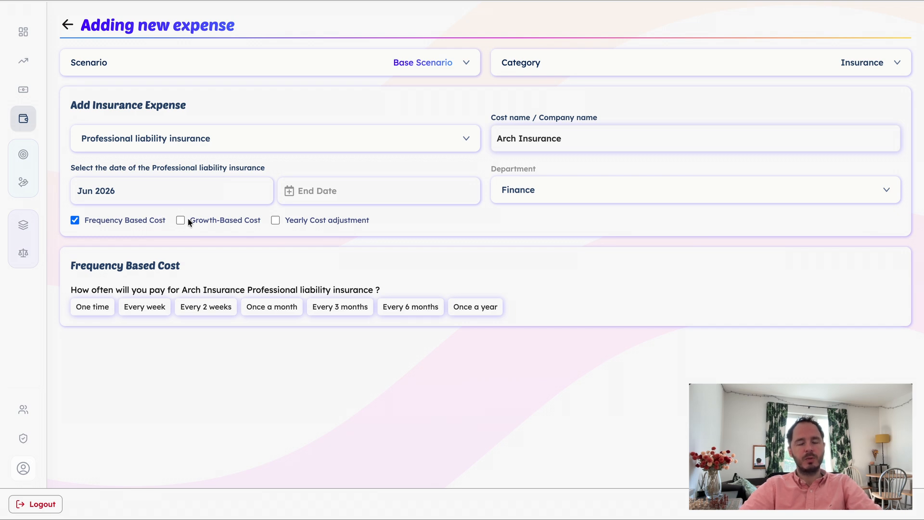
Try the Growth-Based Cost method, viewing its cost types, and the Yearly Cost adjustment method for the insurance expense.
{"action": "left_click", "coordinate": [180, 221]}
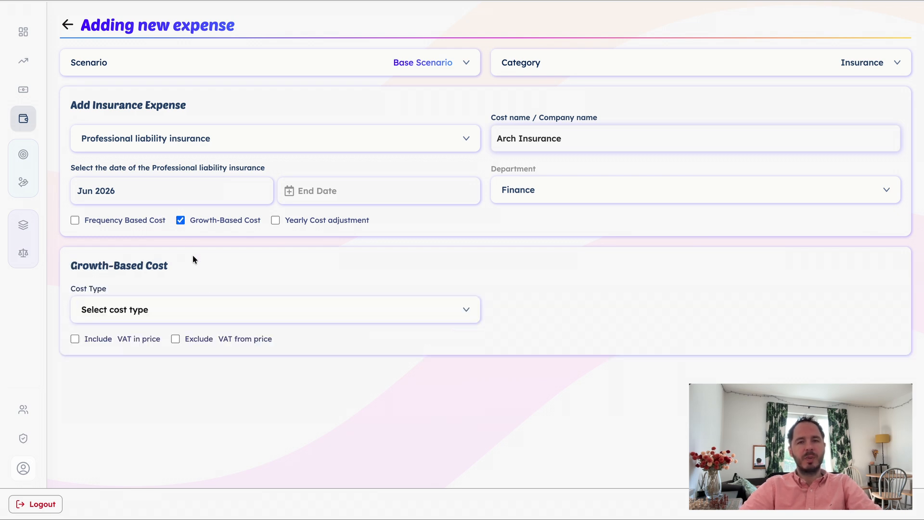
{"action": "left_click", "coordinate": [210, 308]}
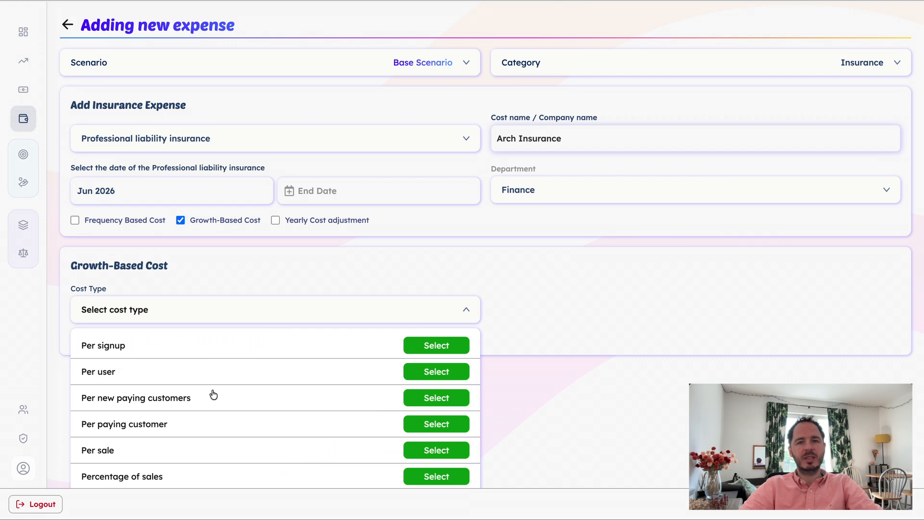
{"action": "left_click", "coordinate": [274, 220]}
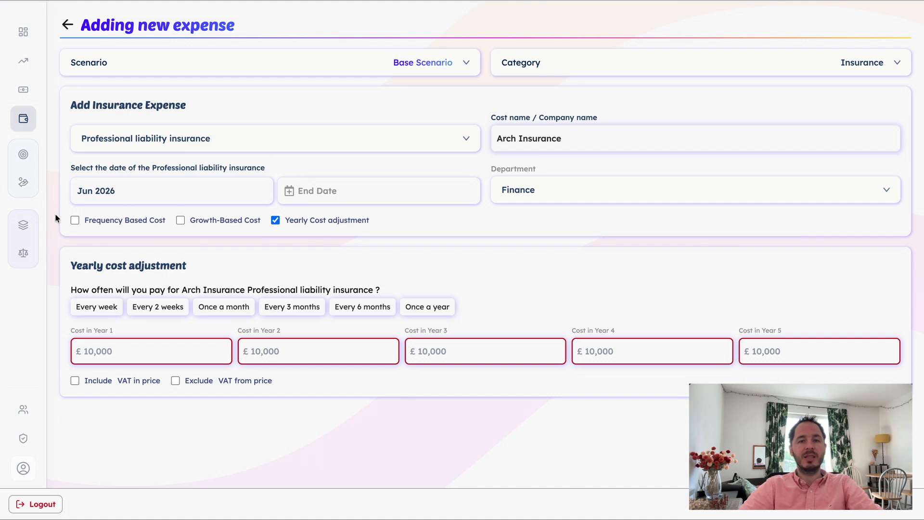
Make the insurance expense a Frequency Based Cost paid once a year.
{"action": "left_click", "coordinate": [75, 220]}
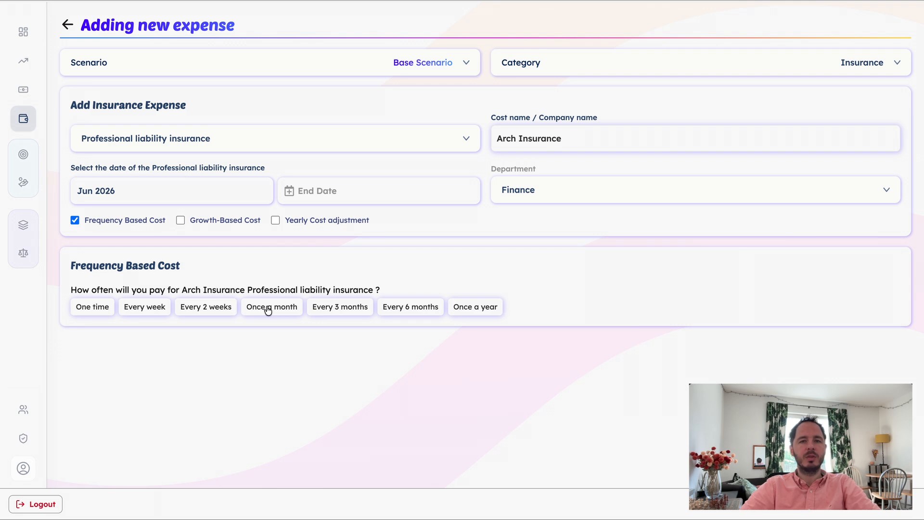
{"action": "left_click", "coordinate": [464, 310]}
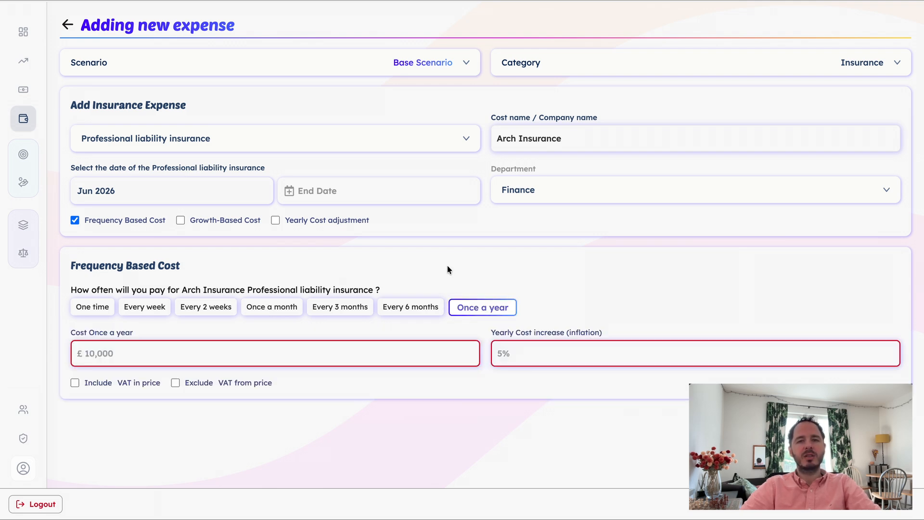
Set the yearly insurance cost to £2,400 with a 5% yearly cost increase for inflation.
{"action": "scroll", "coordinate": [448, 268], "scroll_direction": "down", "scroll_amount": 2}
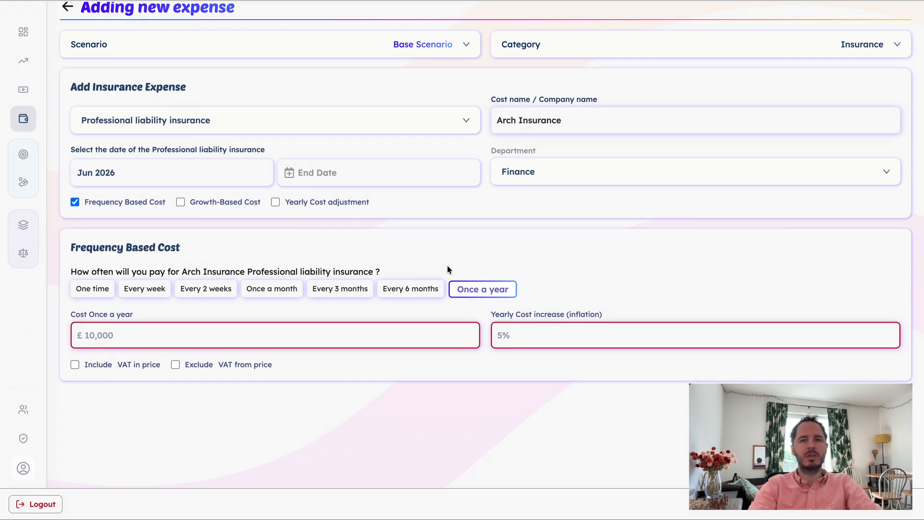
{"action": "left_click", "coordinate": [384, 327]}
{"action": "type", "text": "2"}
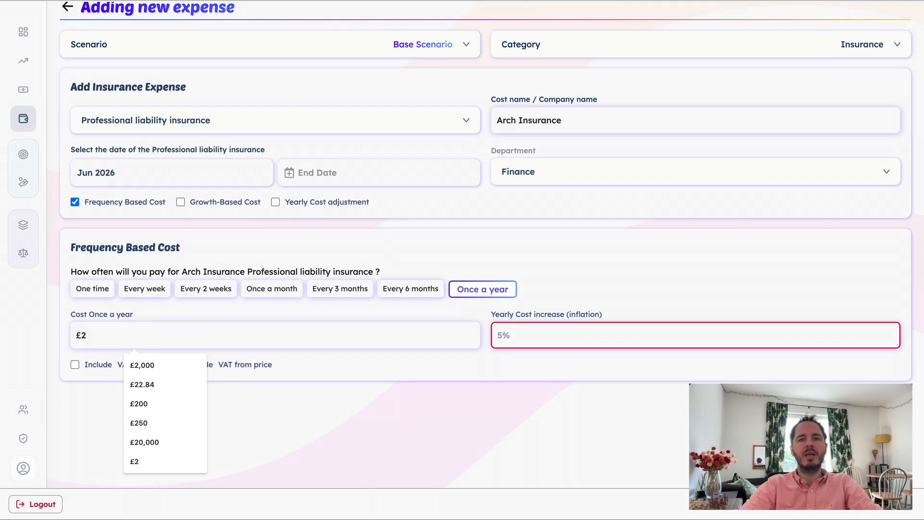
{"action": "type", "text": ",400"}
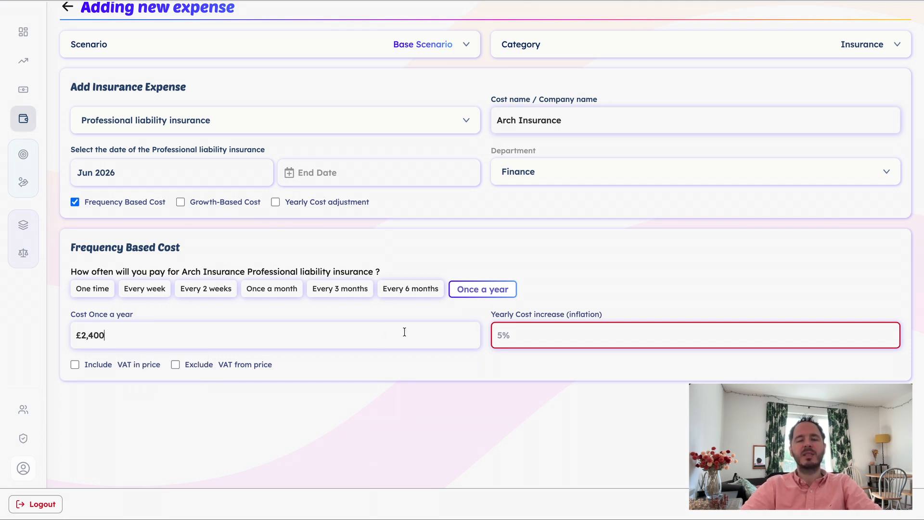
{"action": "left_click", "coordinate": [509, 335]}
{"action": "left_click", "coordinate": [543, 298]}
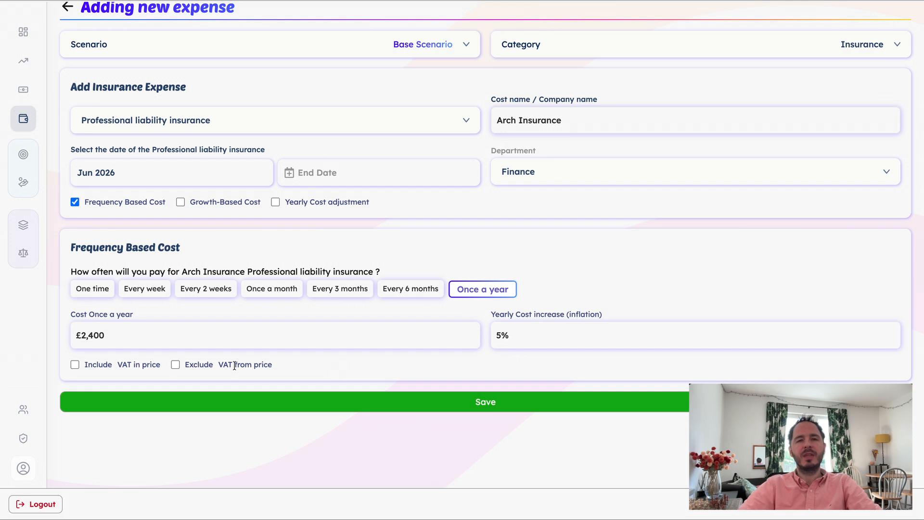
Try the options for including VAT in and excluding VAT from the insurance price.
{"action": "left_click", "coordinate": [75, 364]}
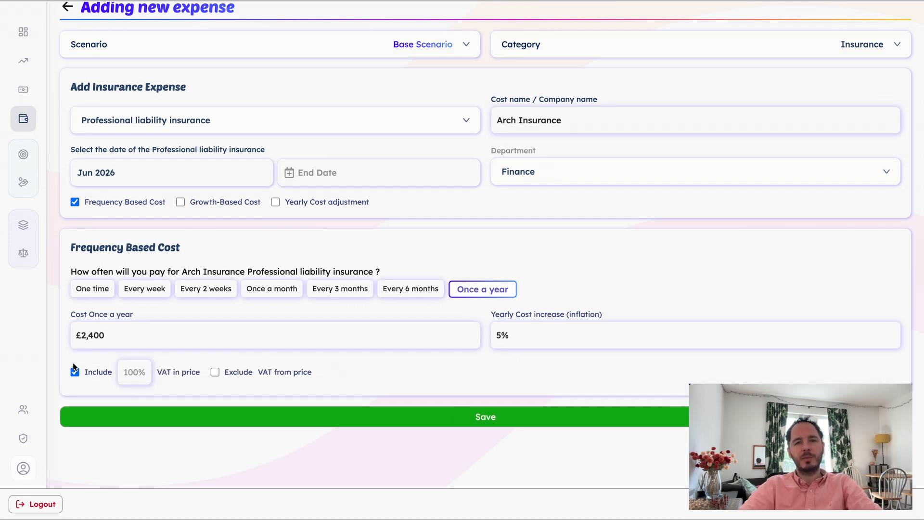
{"action": "left_click", "coordinate": [216, 371]}
{"action": "left_click", "coordinate": [174, 371]}
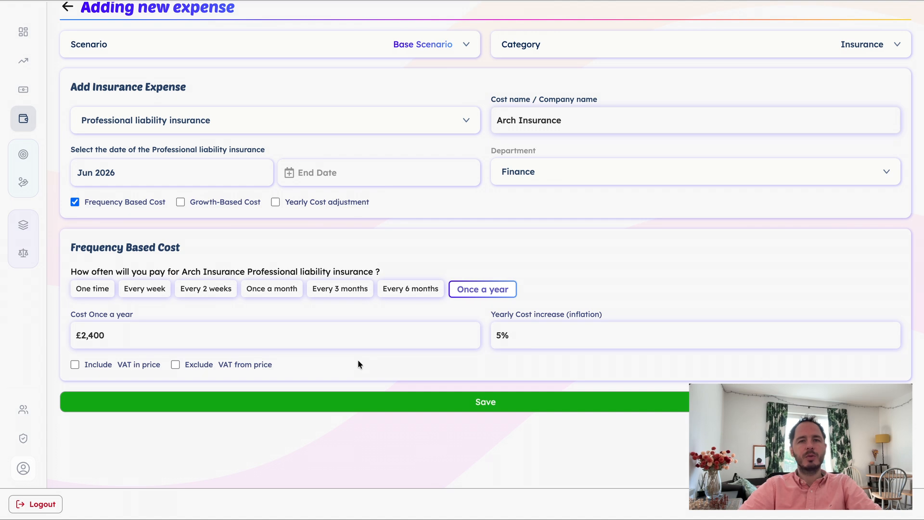
Check the completed Arch Insurance expense form and save the new expense.
{"action": "scroll", "coordinate": [357, 359], "scroll_direction": "up", "scroll_amount": 1}
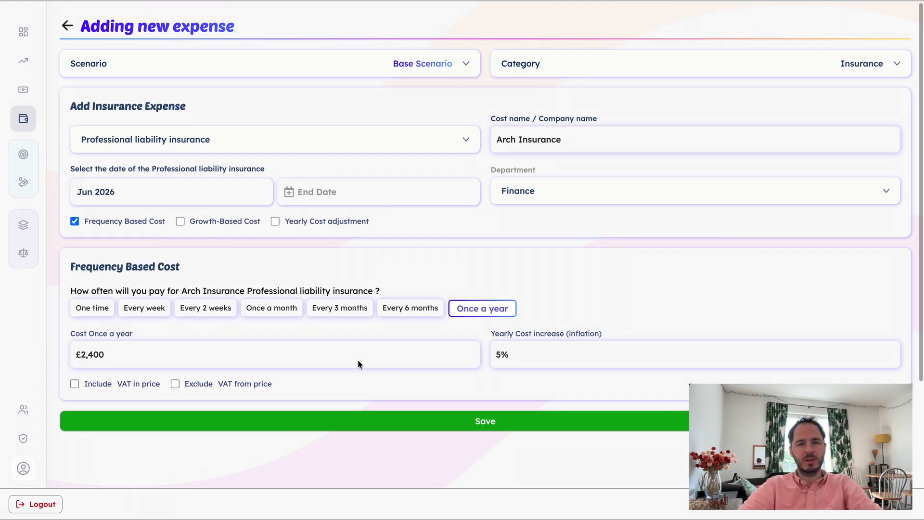
{"action": "scroll", "coordinate": [357, 360], "scroll_direction": "down", "scroll_amount": 1}
{"action": "scroll", "coordinate": [357, 360], "scroll_direction": "down", "scroll_amount": 4}
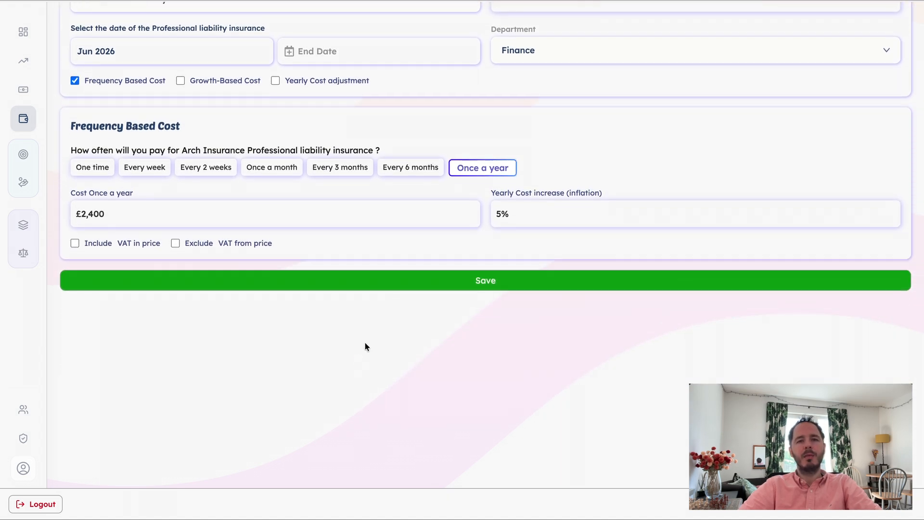
{"action": "left_click", "coordinate": [409, 282]}
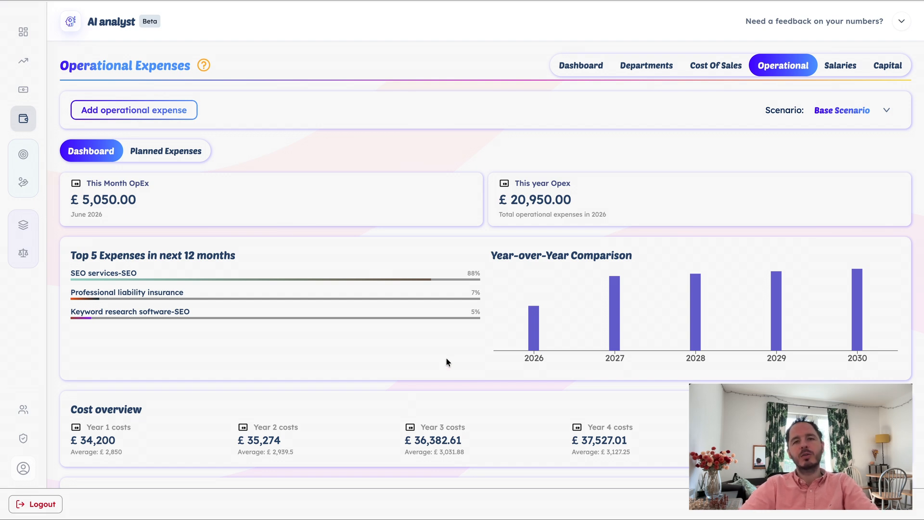
View the individual planned operational expenses under Insurance and Marketing, and return to the overall Expenses dashboard.
{"action": "left_click", "coordinate": [175, 151]}
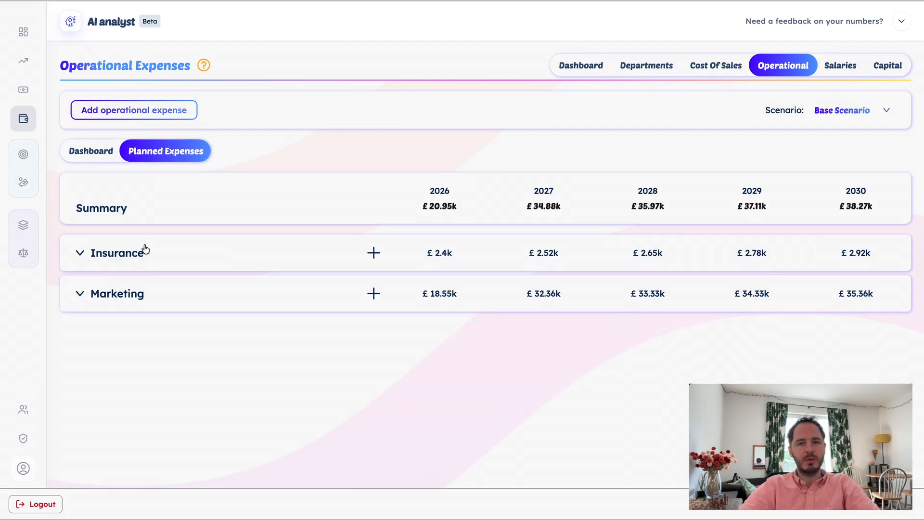
{"action": "left_click", "coordinate": [81, 254]}
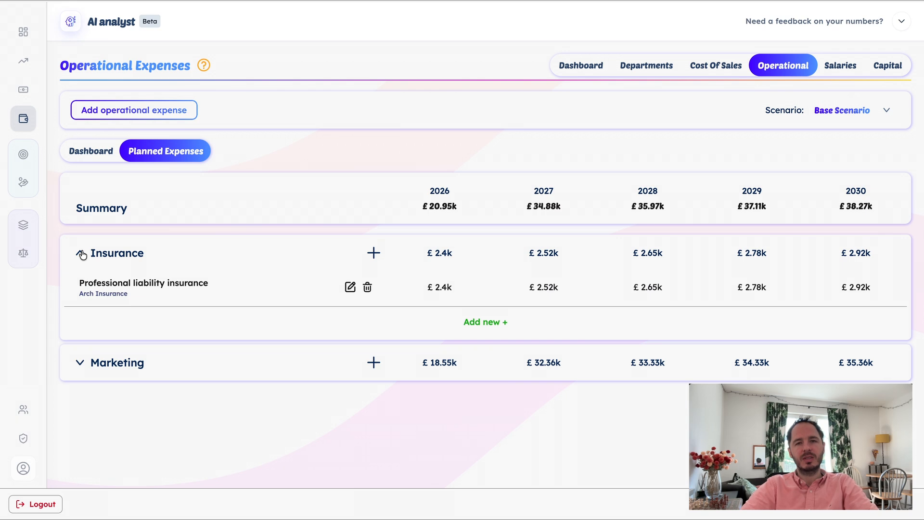
{"action": "left_click", "coordinate": [83, 366]}
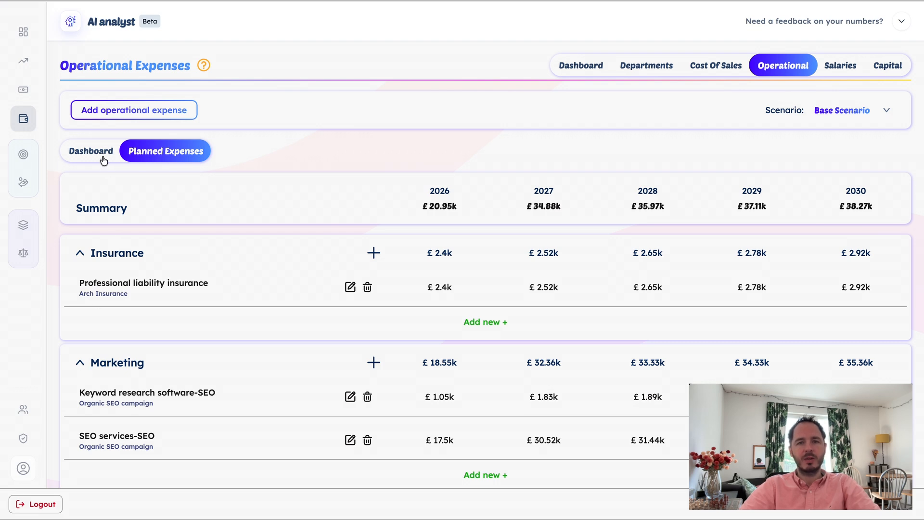
{"action": "left_click", "coordinate": [563, 67]}
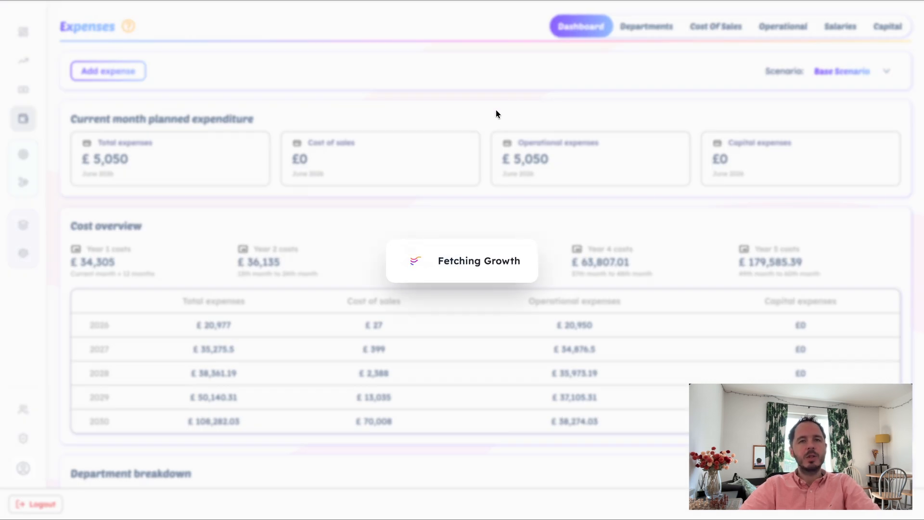